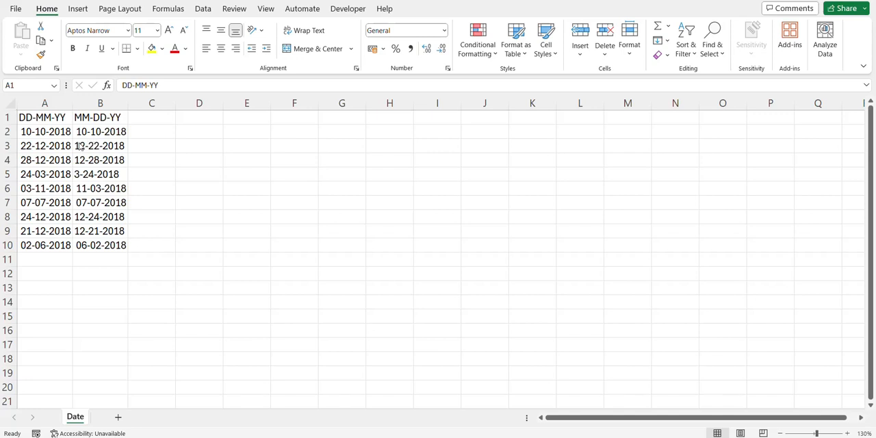
Step: Examine the date formats in the DD-MM-YY and MM-DD-YY columns of the Date sheet
{"action": "left_click", "coordinate": [57, 121]}
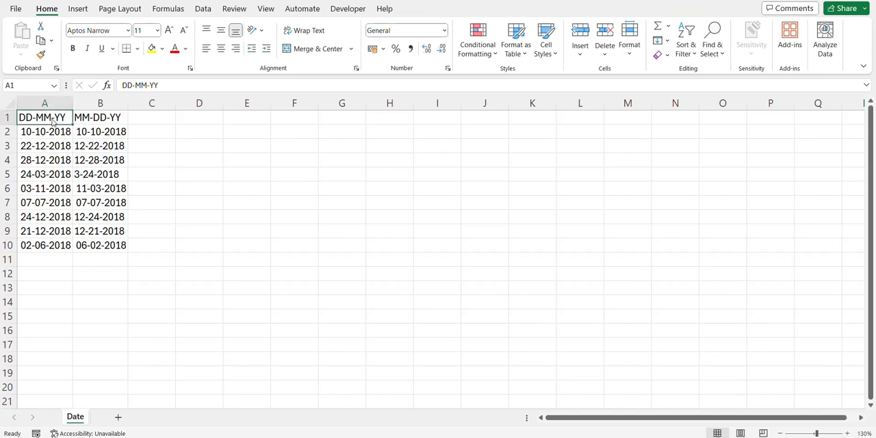
{"action": "left_click", "coordinate": [88, 120]}
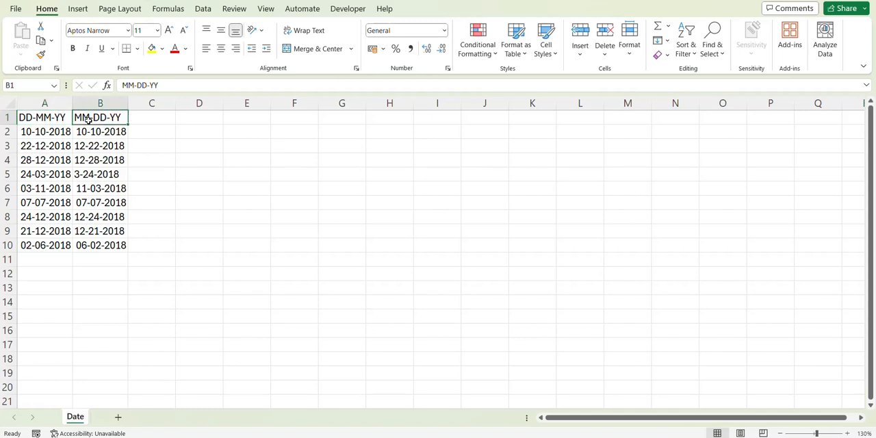
{"action": "left_click", "coordinate": [60, 118]}
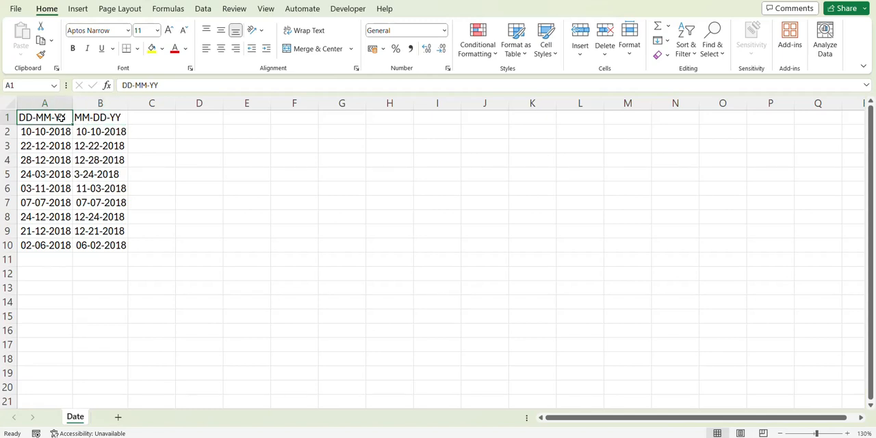
{"action": "key", "text": "ctrl+space"}
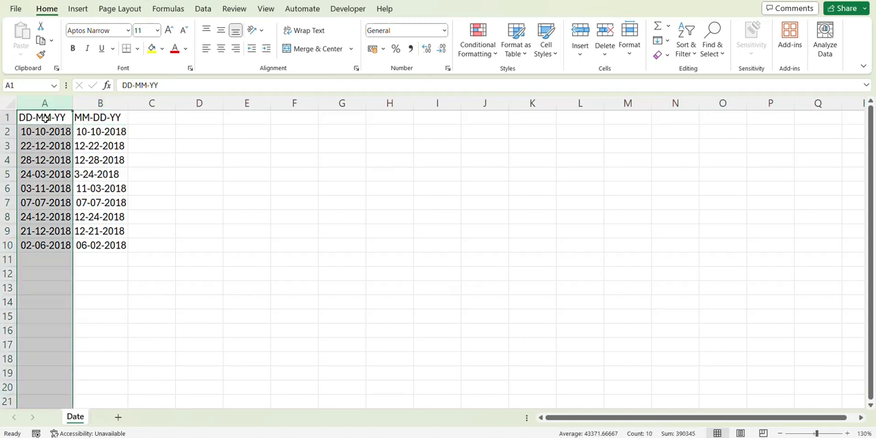
{"action": "left_click", "coordinate": [100, 104]}
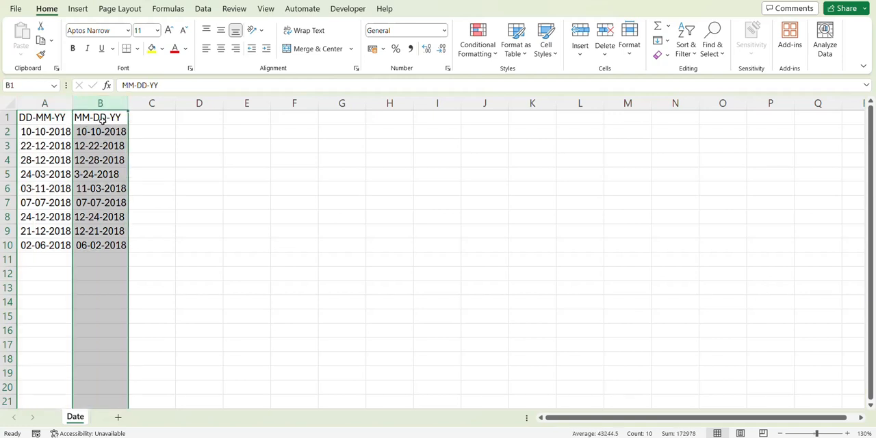
{"action": "left_click", "coordinate": [51, 108]}
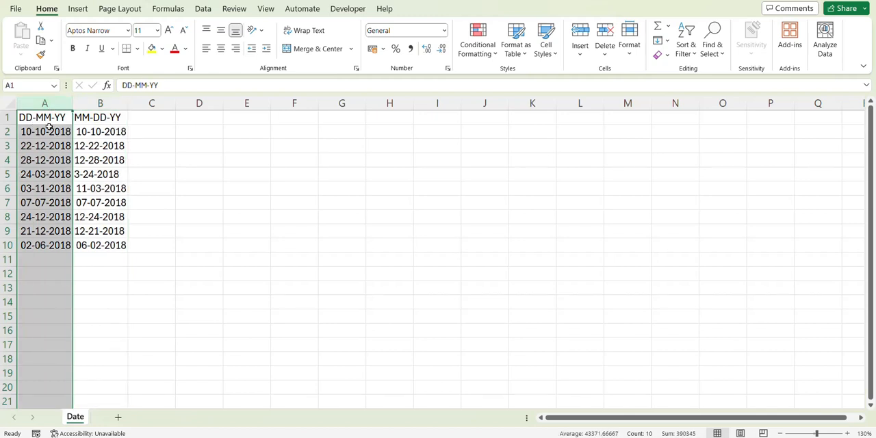
{"action": "left_click", "coordinate": [101, 106]}
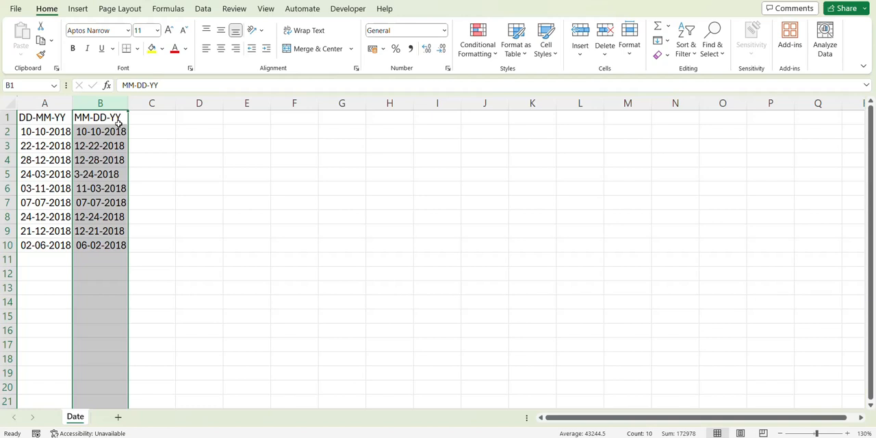
{"action": "left_click", "coordinate": [54, 117]}
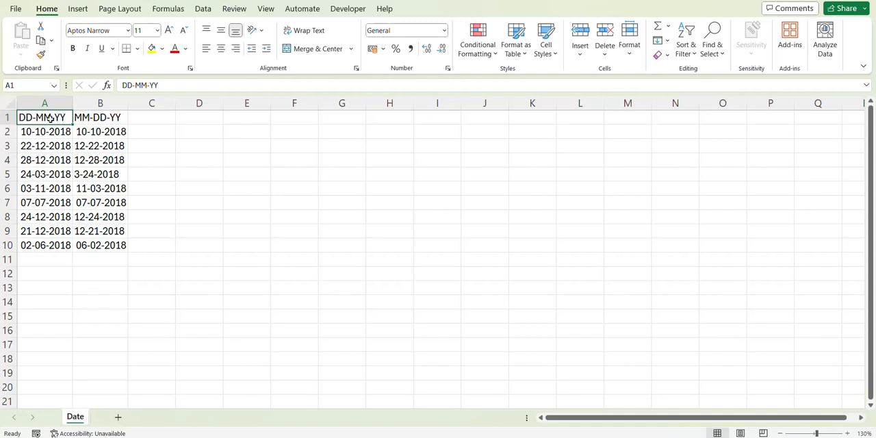
{"action": "left_click_drag", "start_coordinate": [53, 118], "coordinate": [102, 231]}
{"action": "left_click", "coordinate": [99, 212]}
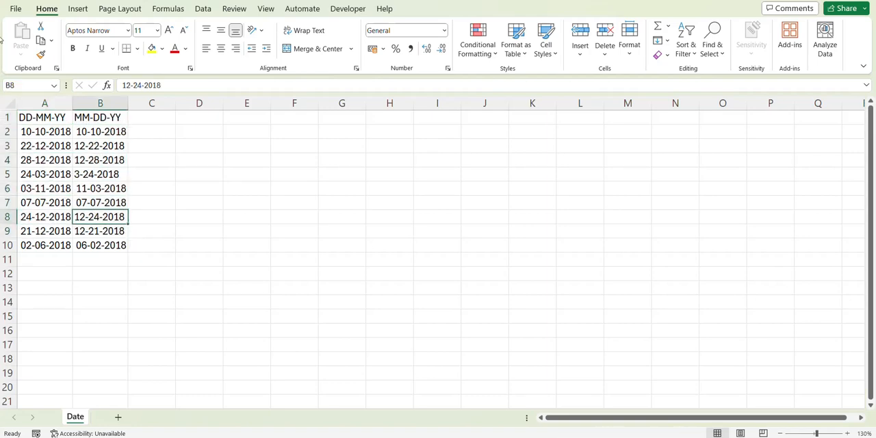
Step: Create a new blank workbook
{"action": "left_click", "coordinate": [15, 9]}
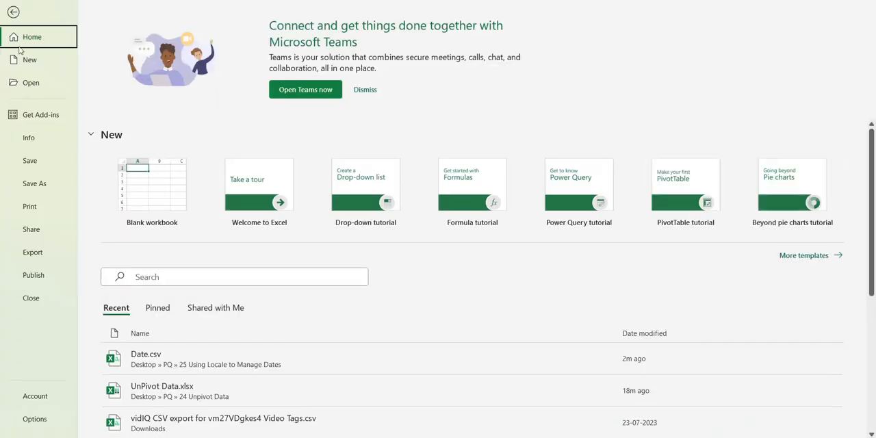
{"action": "left_click", "coordinate": [40, 65]}
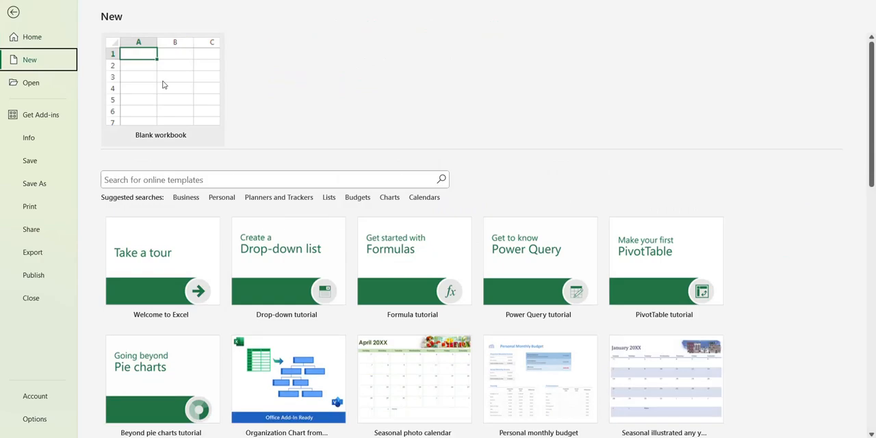
{"action": "left_click", "coordinate": [165, 84]}
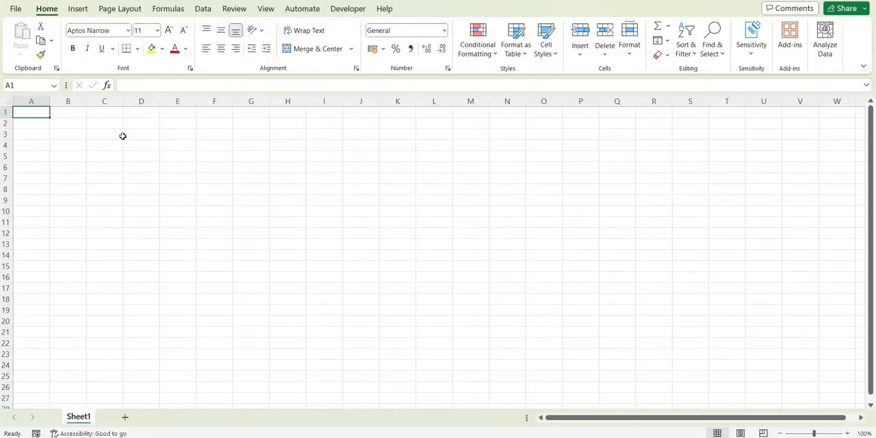
Step: Import the text file Date.csv from the folder 25 Using Locale to Manage Dates and load it into Power Query for transformation
{"action": "left_click", "coordinate": [203, 9]}
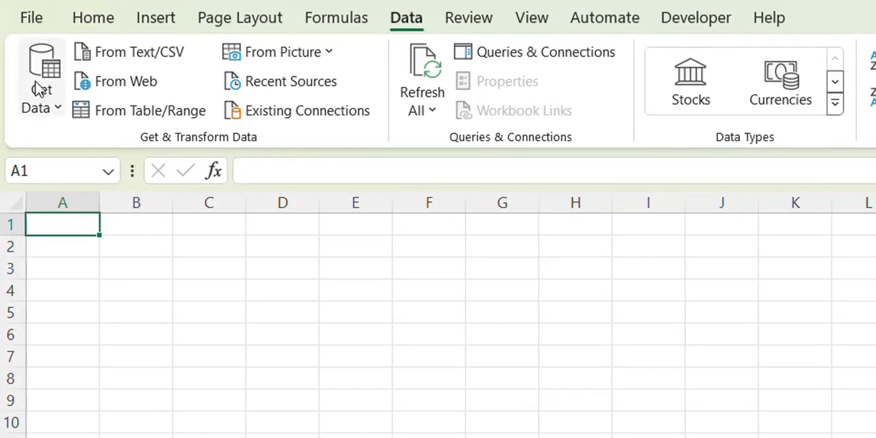
{"action": "left_click", "coordinate": [42, 103]}
{"action": "mouse_move", "coordinate": [195, 146]}
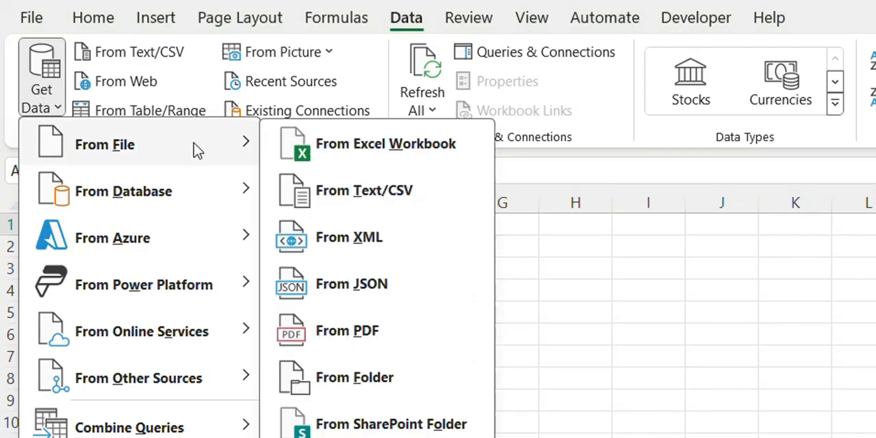
{"action": "left_click", "coordinate": [338, 185]}
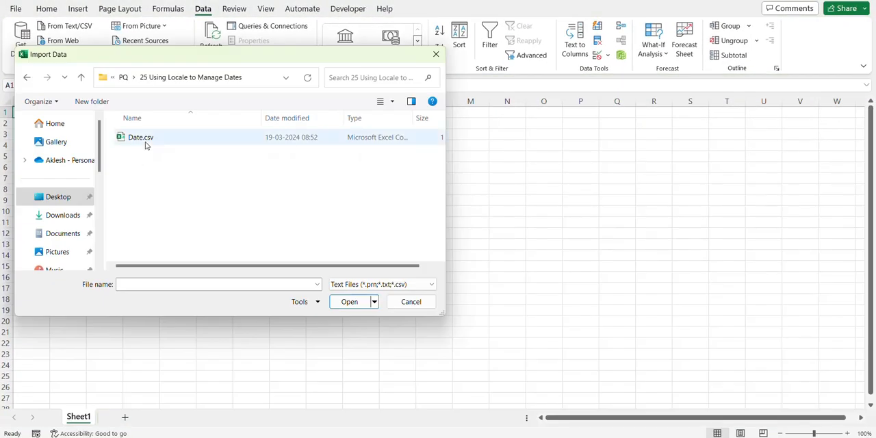
{"action": "left_click", "coordinate": [145, 143]}
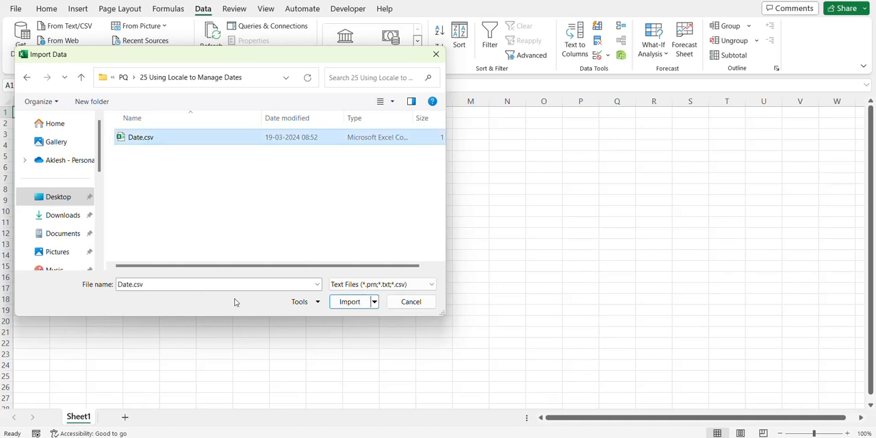
{"action": "left_click", "coordinate": [351, 301]}
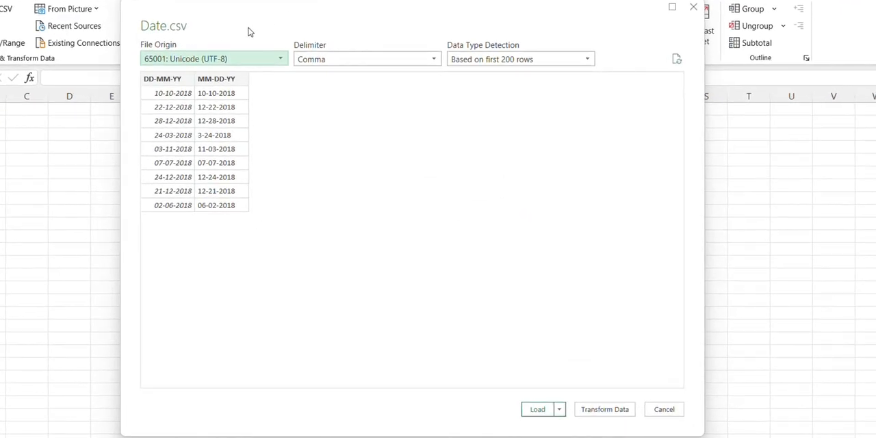
{"action": "left_click", "coordinate": [602, 411]}
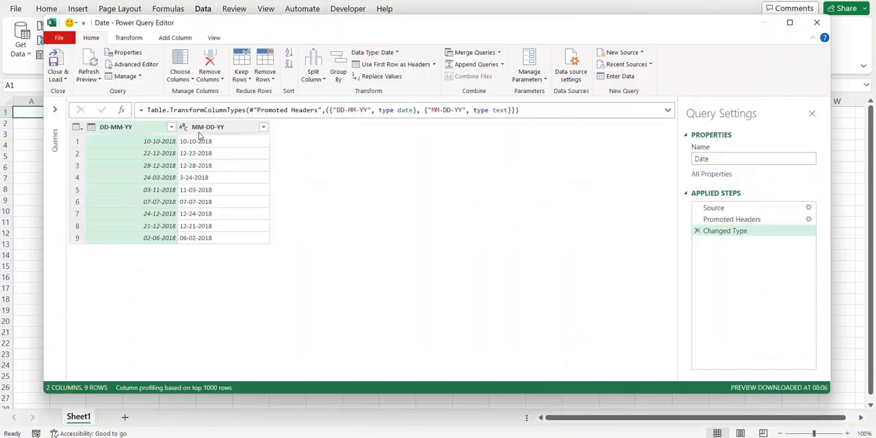
Step: Try to convert the MM-DD-YY column to the Date type, replacing the current type conversion
{"action": "left_click", "coordinate": [218, 128]}
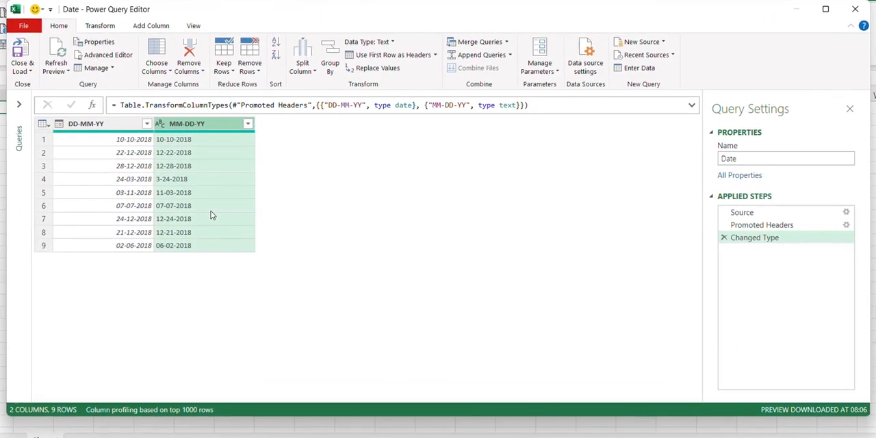
{"action": "left_click", "coordinate": [161, 126]}
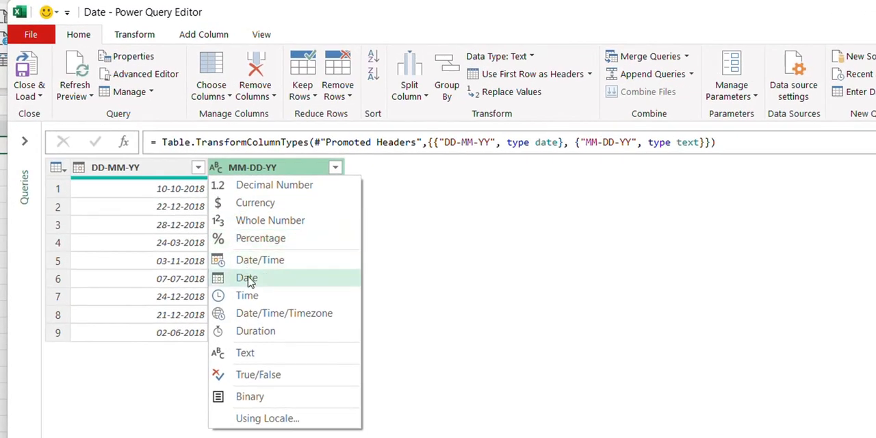
{"action": "left_click", "coordinate": [248, 279]}
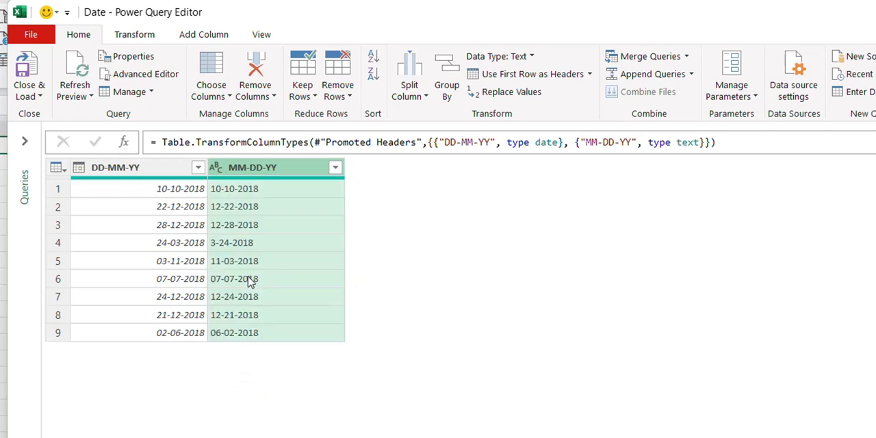
{"action": "key", "text": "Return"}
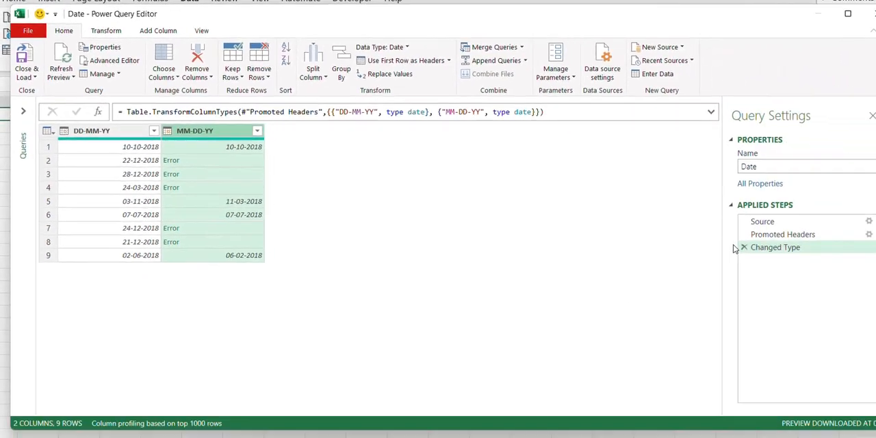
Step: Remove the Changed Type step from the query and set the DD-MM-YY column's data type to Date
{"action": "left_click", "coordinate": [745, 247]}
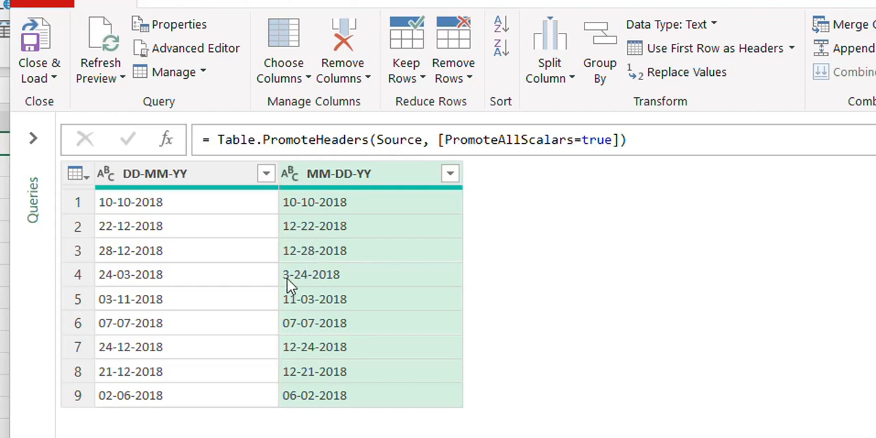
{"action": "left_click", "coordinate": [105, 175]}
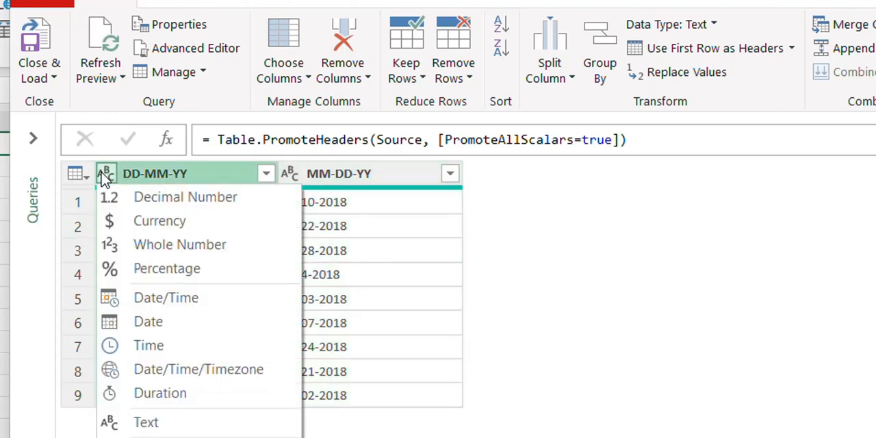
{"action": "left_click", "coordinate": [149, 323]}
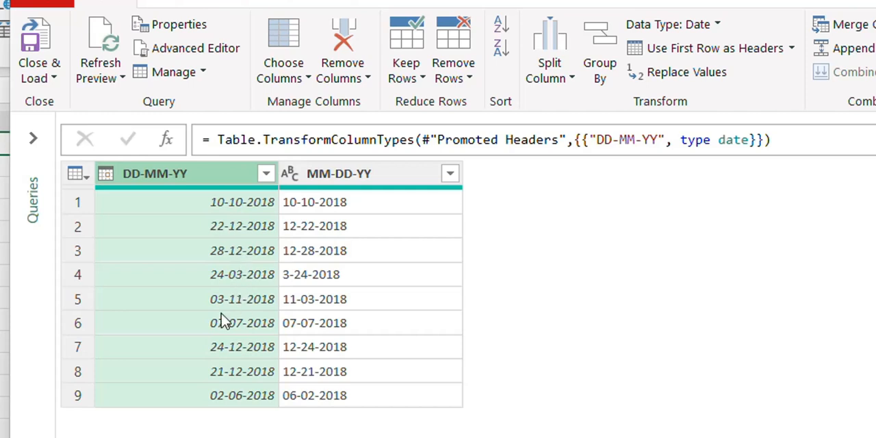
Step: Start a type change using locale for the MM-DD-YY column and choose Date as its data type
{"action": "left_click", "coordinate": [390, 176]}
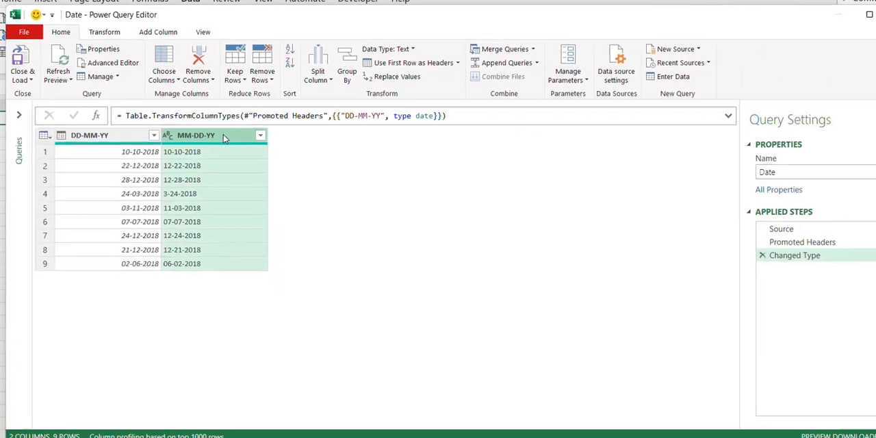
{"action": "right_click", "coordinate": [212, 130]}
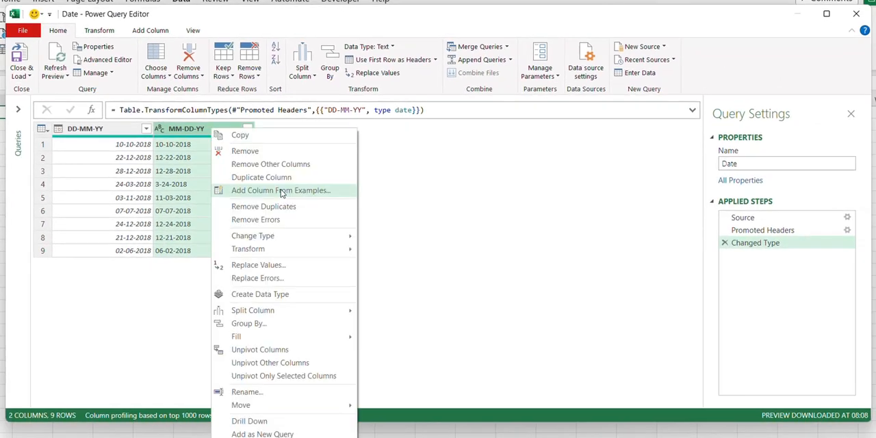
{"action": "mouse_move", "coordinate": [266, 240]}
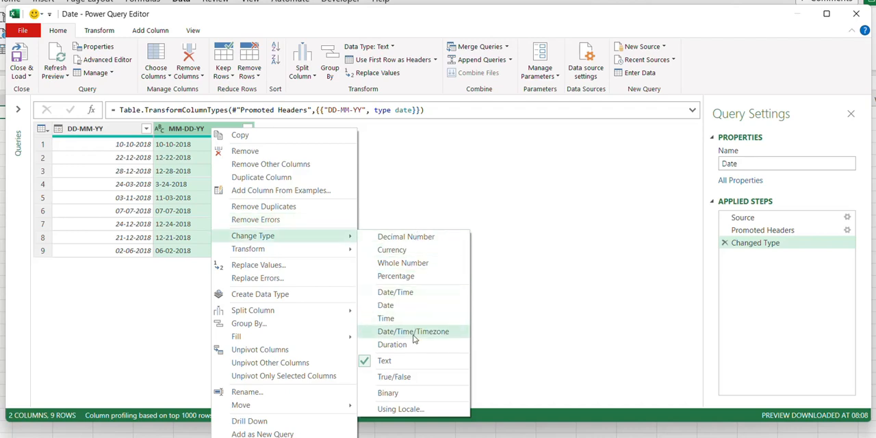
{"action": "left_click", "coordinate": [399, 409]}
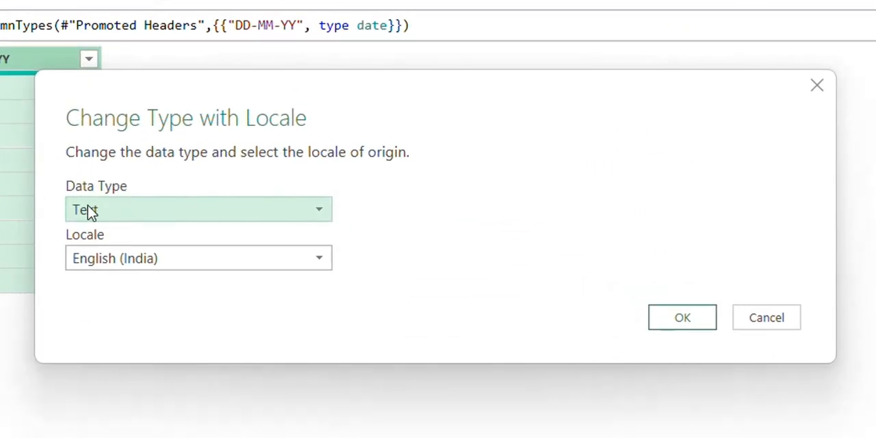
{"action": "left_click", "coordinate": [93, 211]}
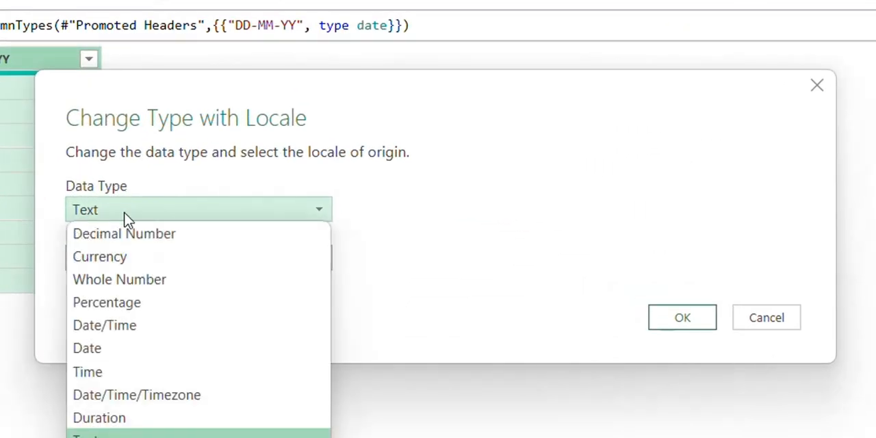
{"action": "left_click", "coordinate": [92, 349]}
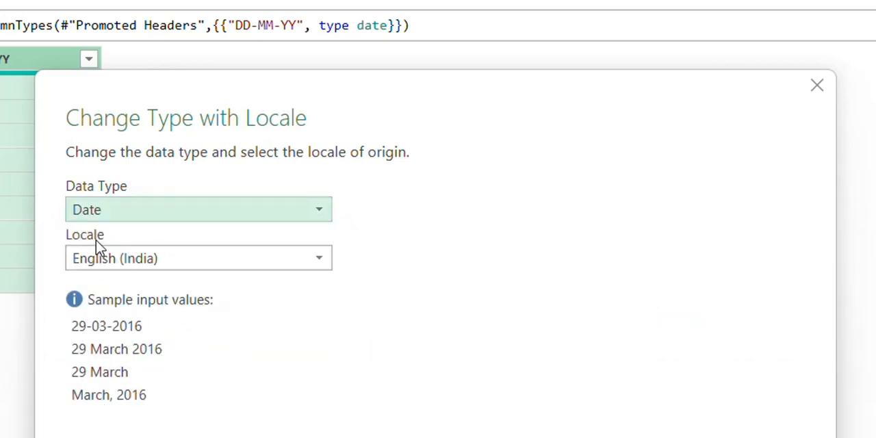
Step: Set the locale of origin to English (United States) and apply the type change
{"action": "left_click", "coordinate": [171, 267]}
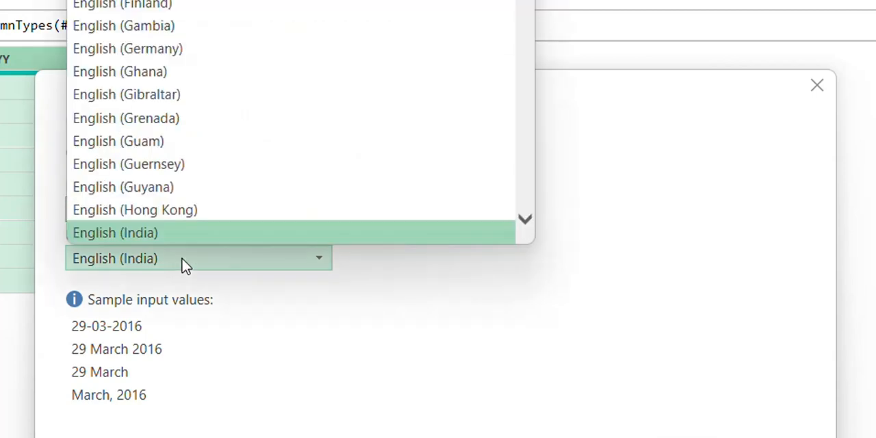
{"action": "scroll", "coordinate": [202, 175], "scroll_direction": "down", "scroll_amount": 2}
{"action": "scroll", "coordinate": [205, 168], "scroll_direction": "down", "scroll_amount": 5}
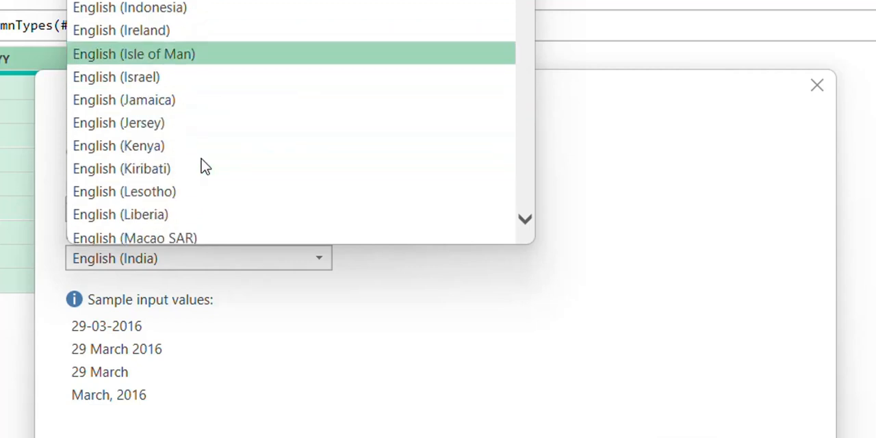
{"action": "scroll", "coordinate": [205, 167], "scroll_direction": "down", "scroll_amount": 16}
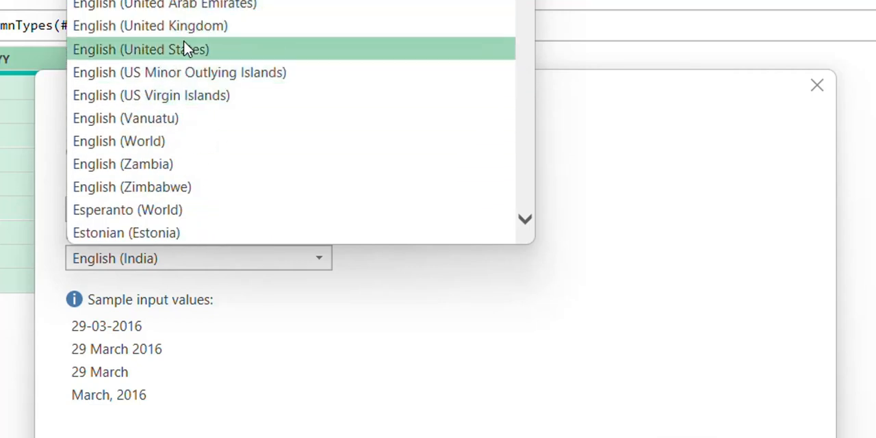
{"action": "left_click", "coordinate": [185, 54]}
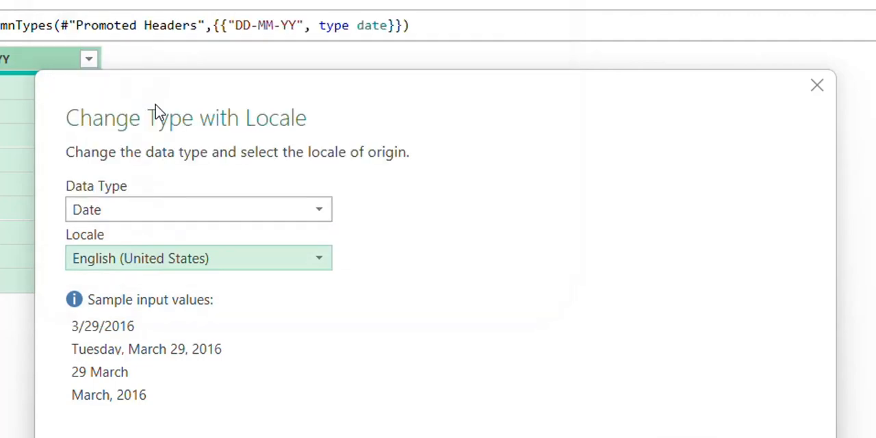
{"action": "left_click", "coordinate": [682, 418]}
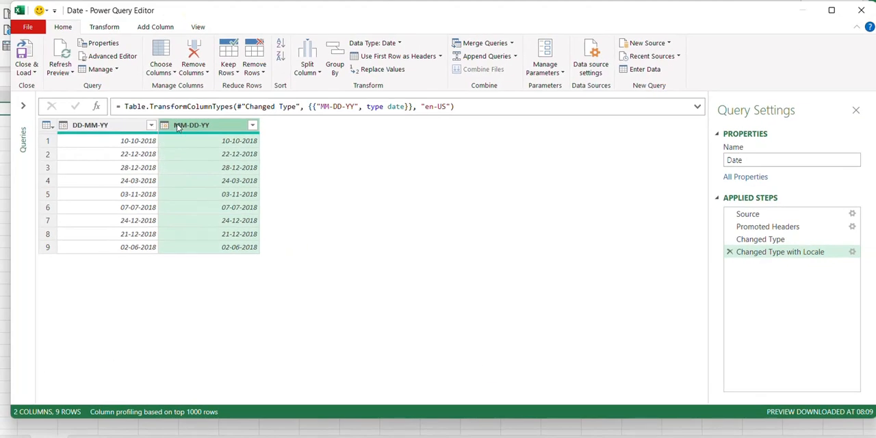
Step: Bring up the transformation commands for the MM-DD-YY column
{"action": "left_click", "coordinate": [104, 29]}
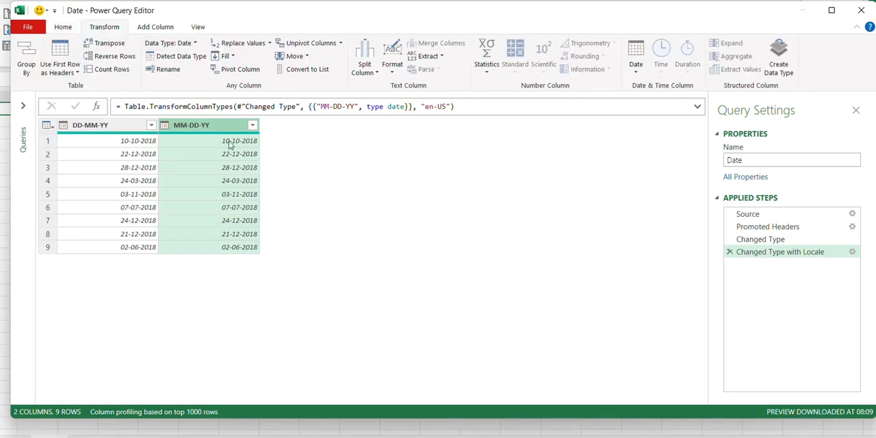